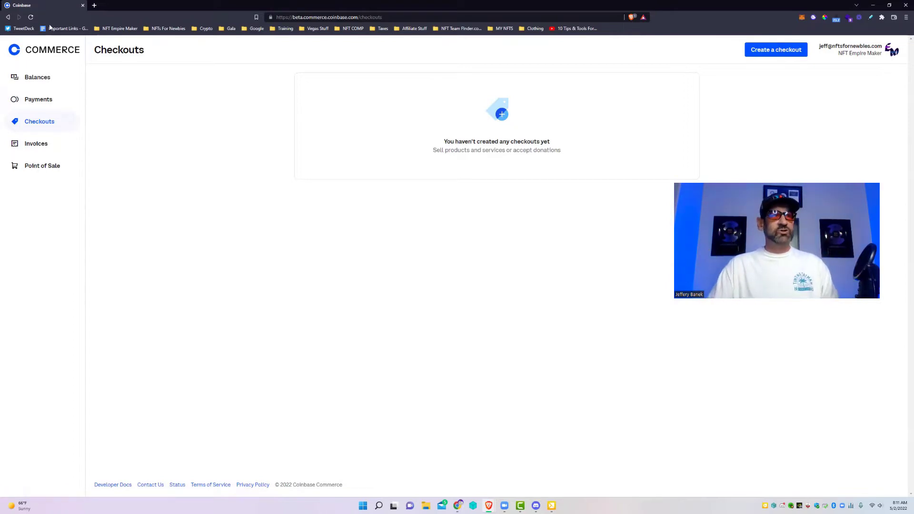
Step: Browse the Balances, Payments, Checkouts and Invoices pages, finishing on the empty Checkouts page
click(29, 77)
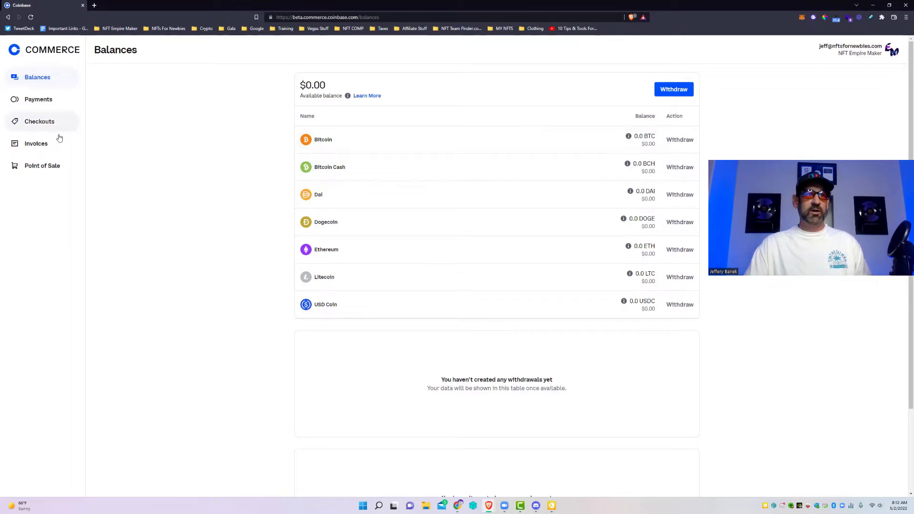
click(36, 100)
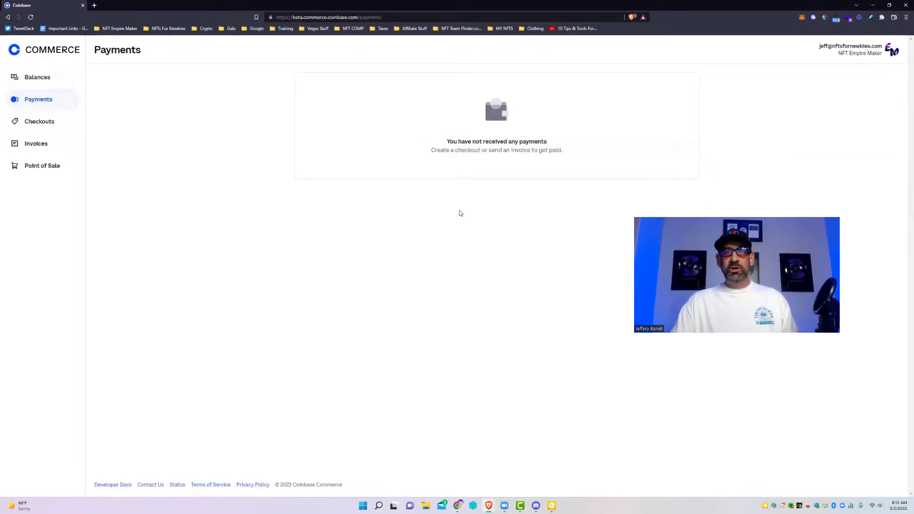
click(47, 122)
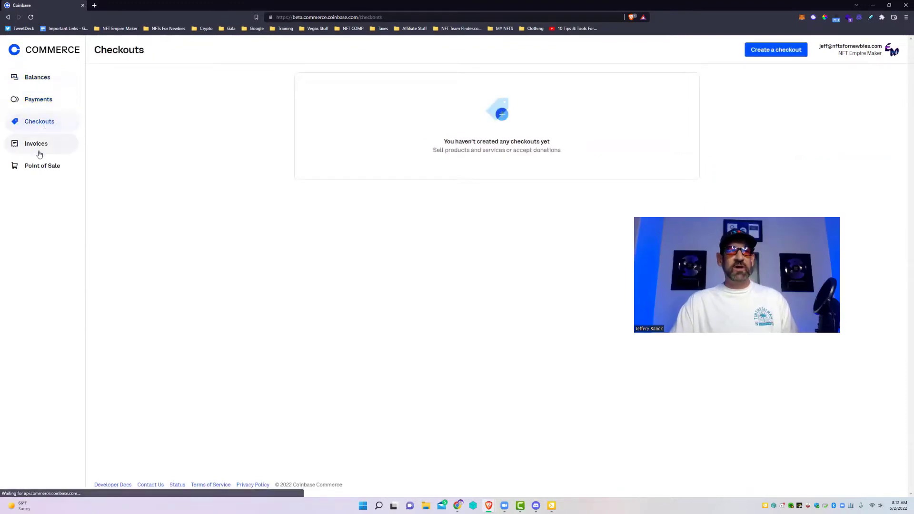
click(37, 144)
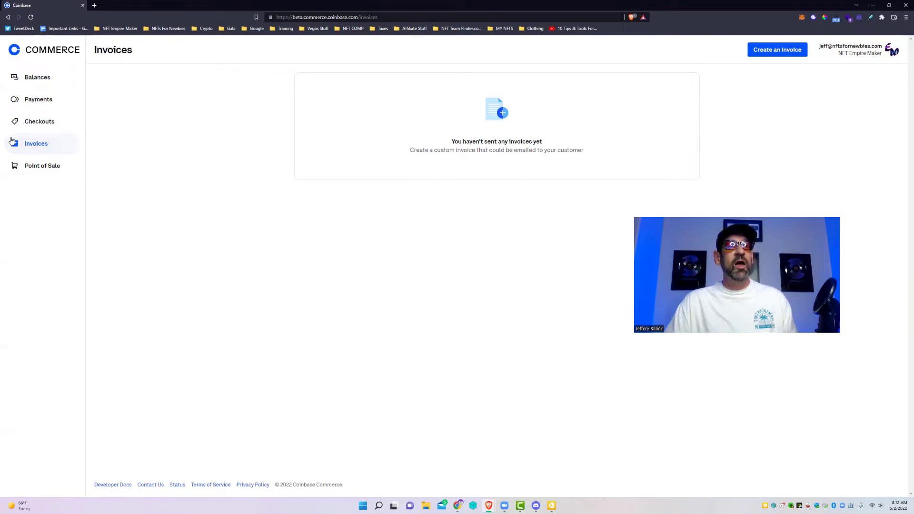
click(47, 123)
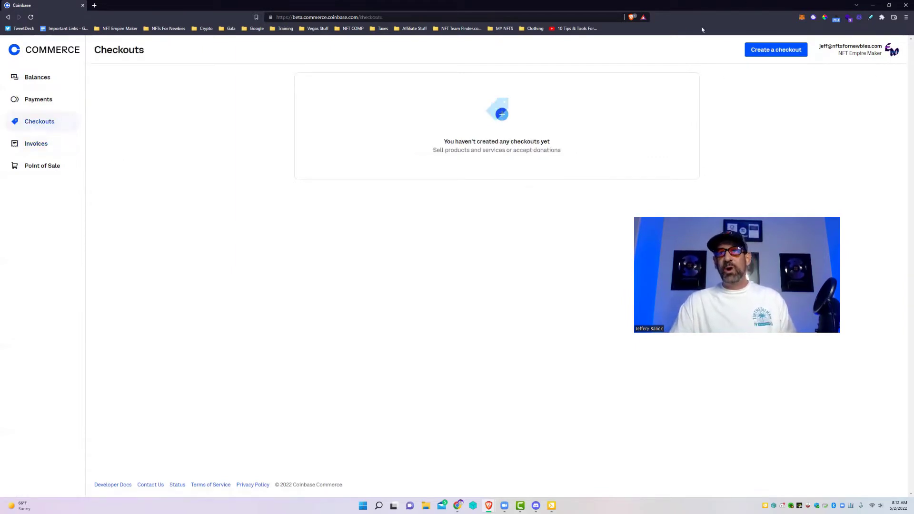
Step: Start a new checkout with the coaching program product name and description '1 on 1 Coaching'
click(767, 50)
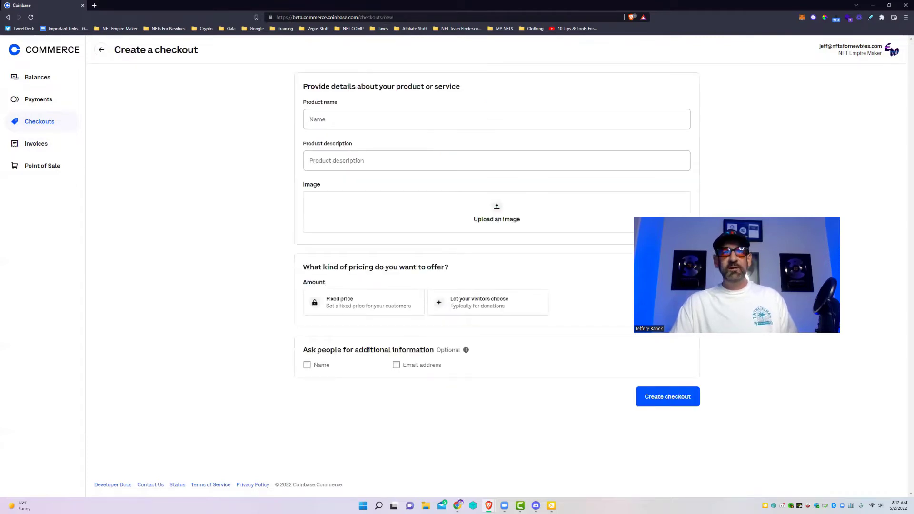
click(353, 111)
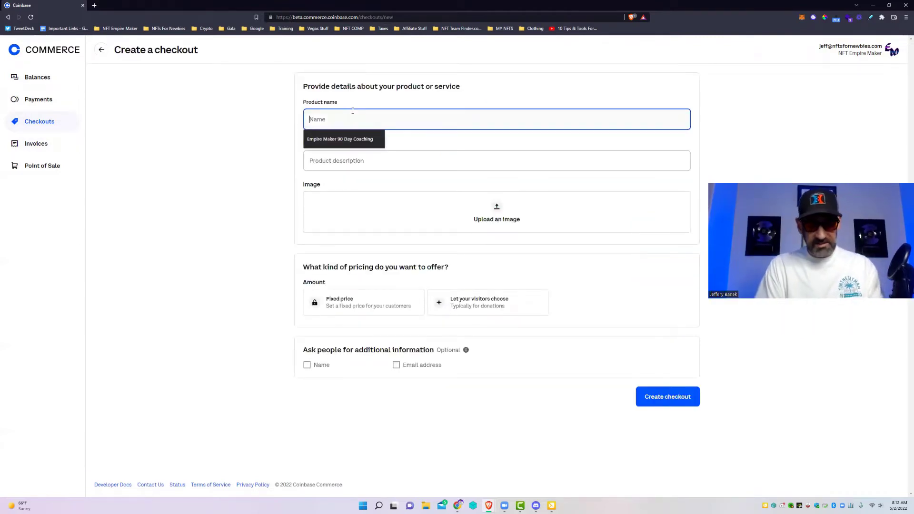
key(Escape)
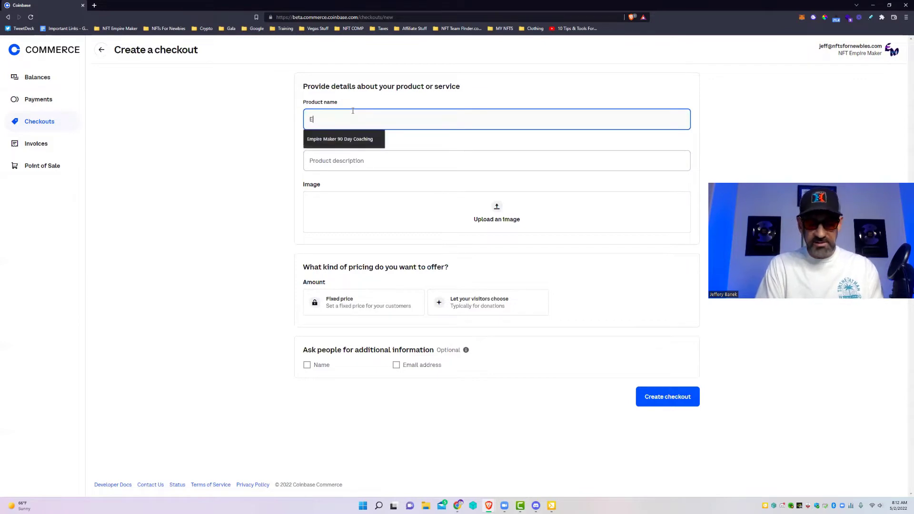
text(Jef)
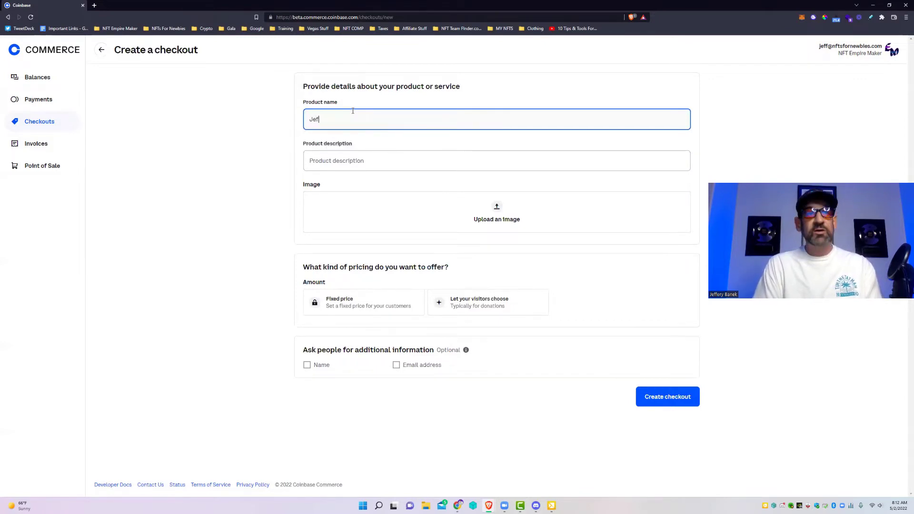
text(f's Coa)
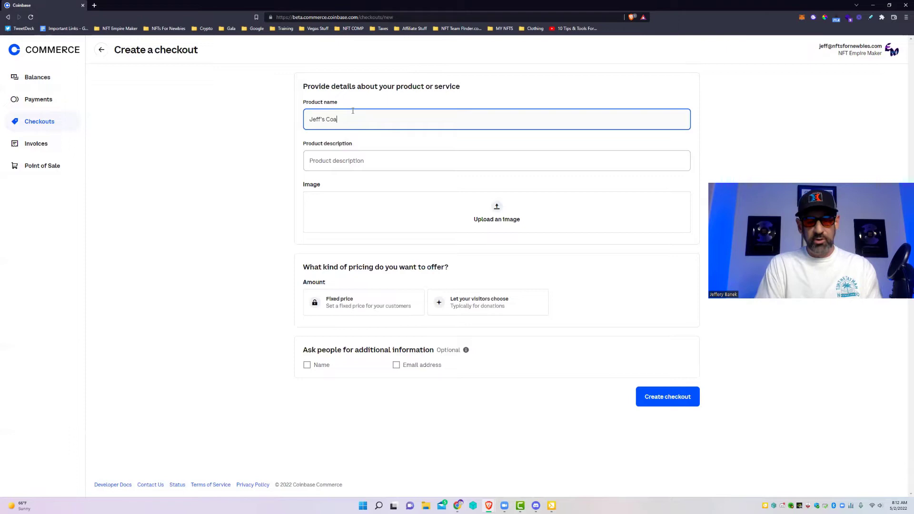
text(ching )
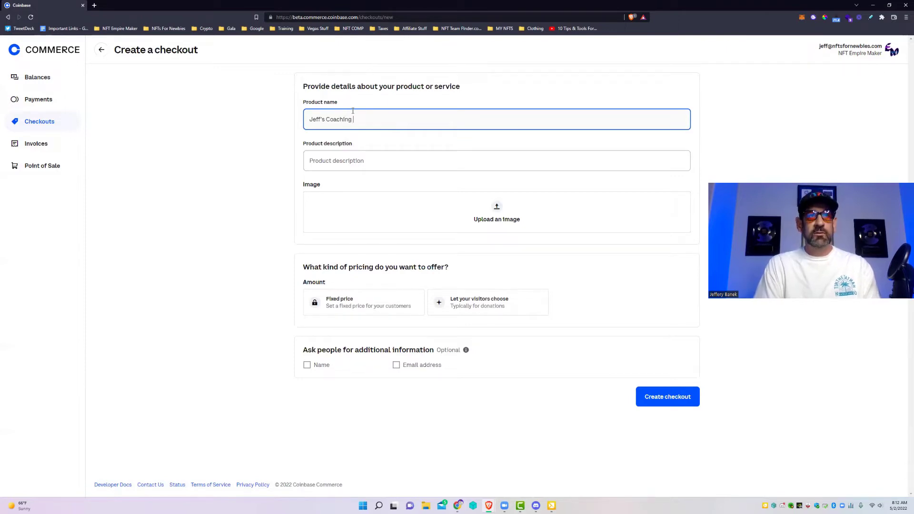
text(Program)
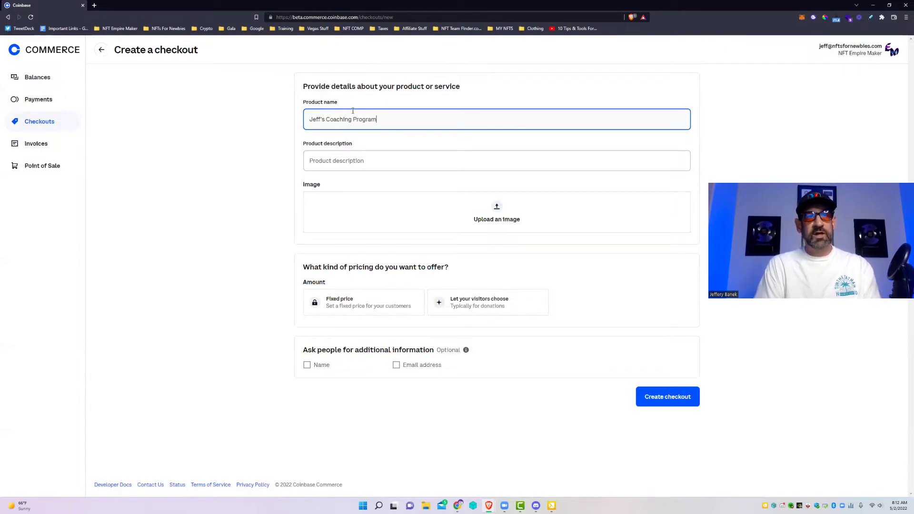
text( 1 On 1)
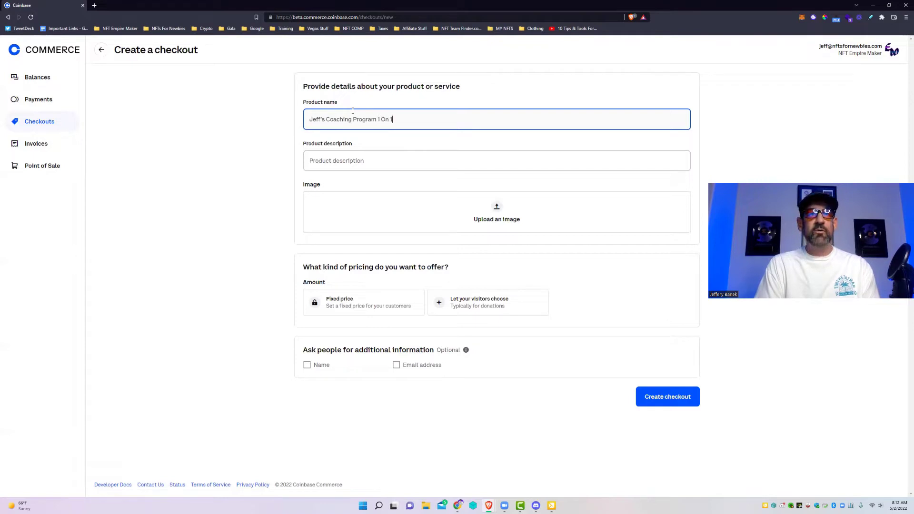
click(381, 152)
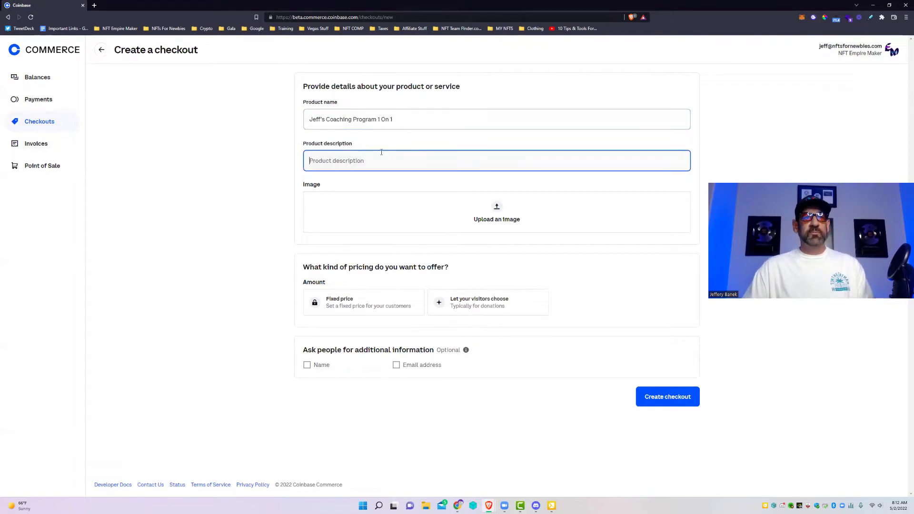
text(1 on)
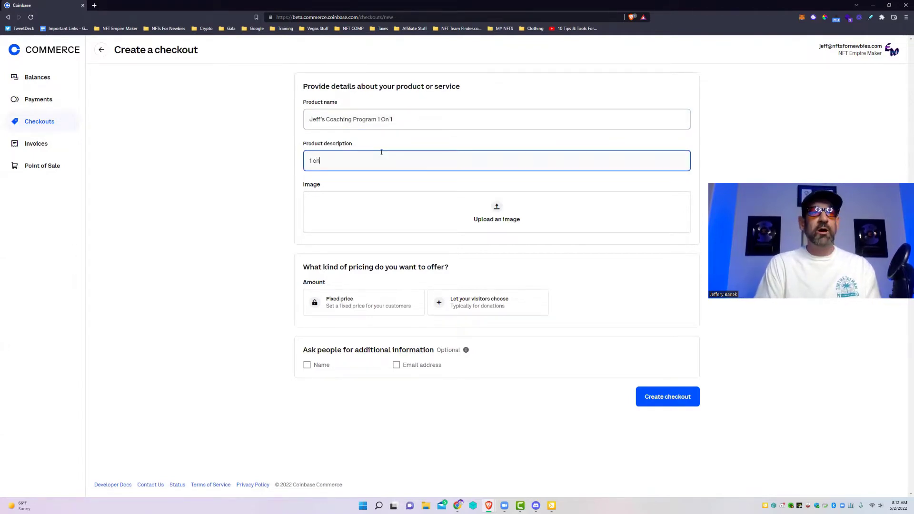
text( 1 Coaching)
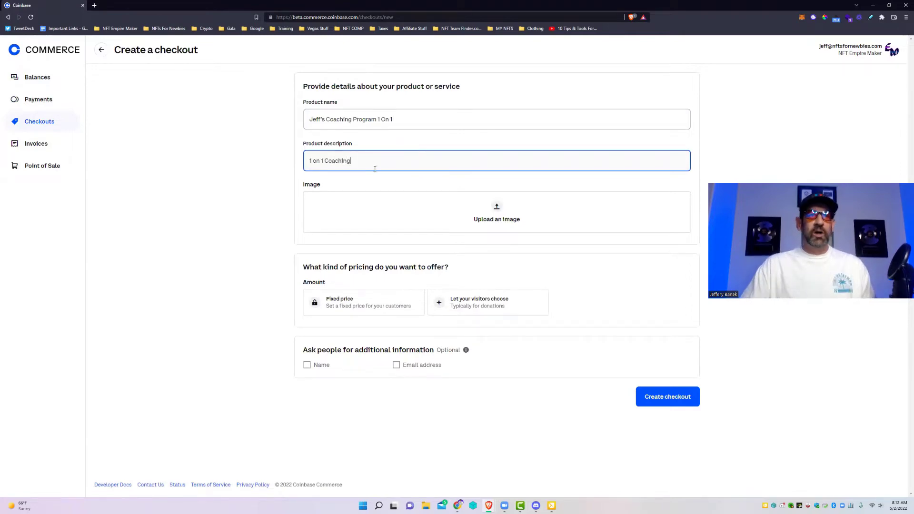
Step: Attach a .jpg photo from the Desktop's ME folder as the product image
click(423, 219)
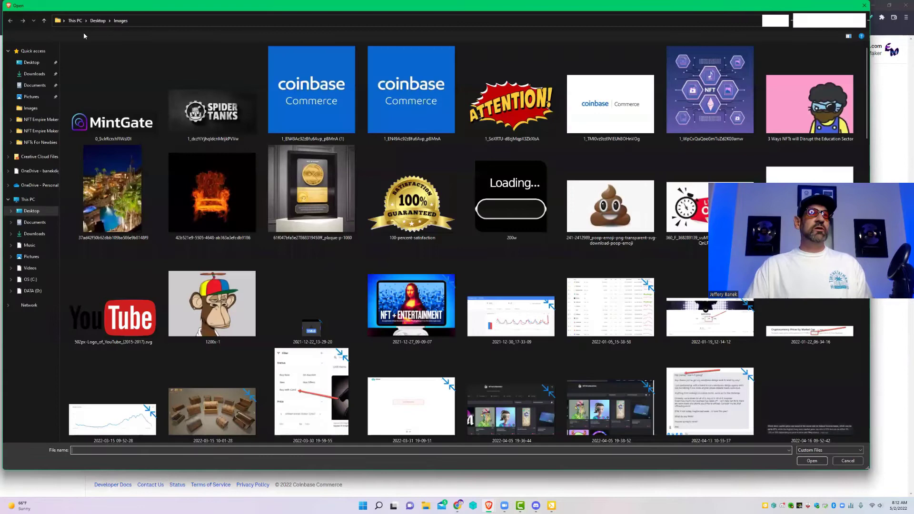
click(98, 21)
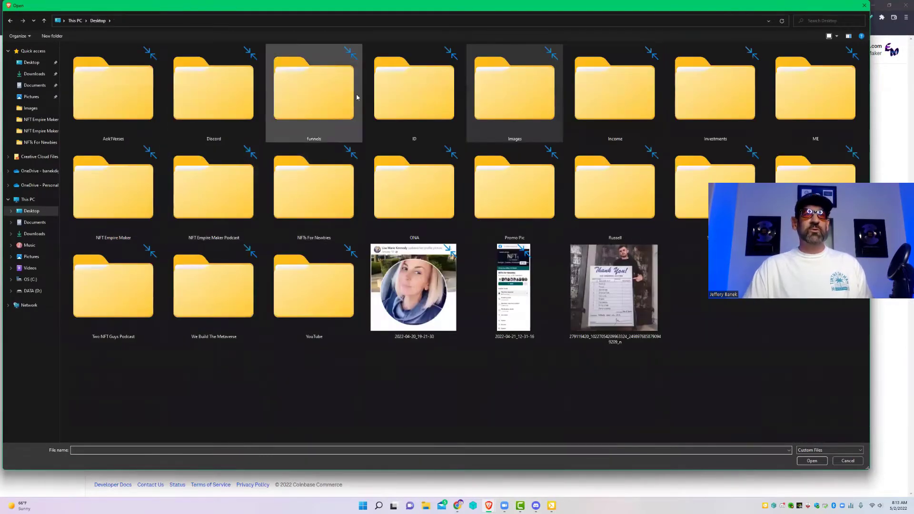
click(814, 109)
double_click(813, 109)
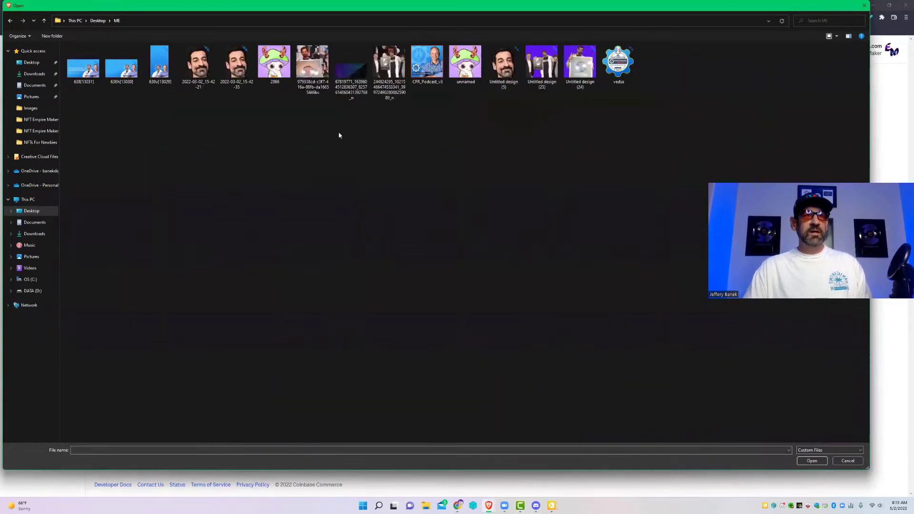
double_click(390, 66)
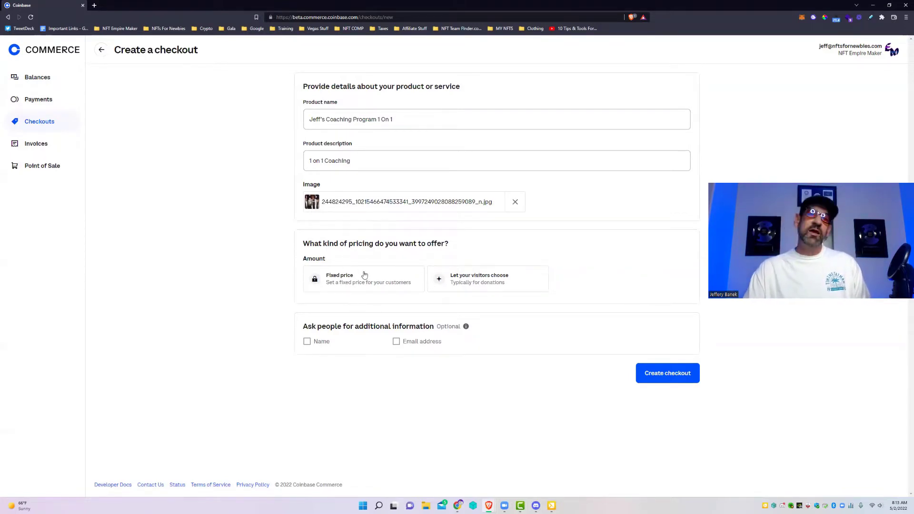
Step: Choose Fixed price and enter 5000 as the item price in USD
click(341, 283)
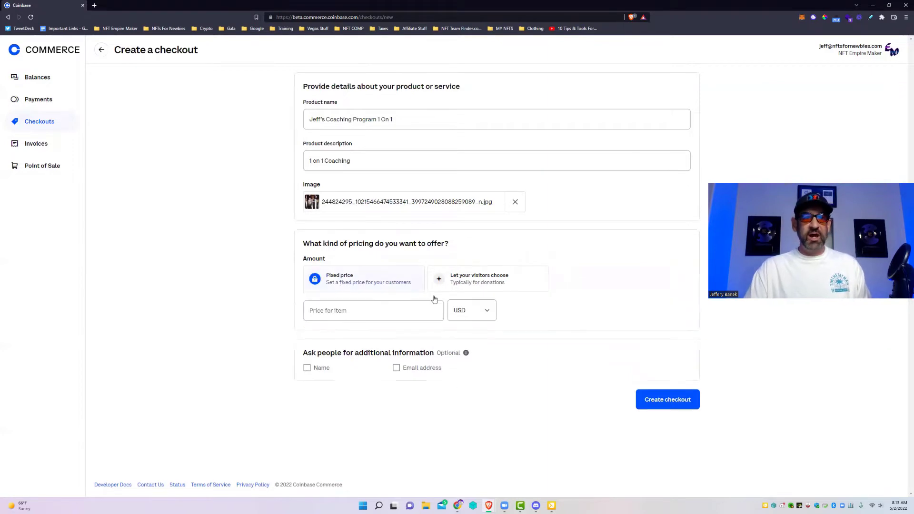
click(341, 312)
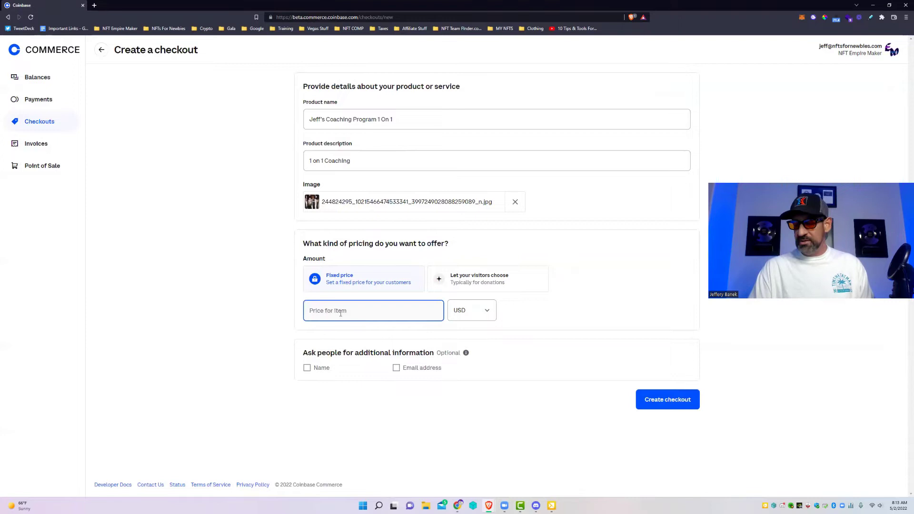
text(5000)
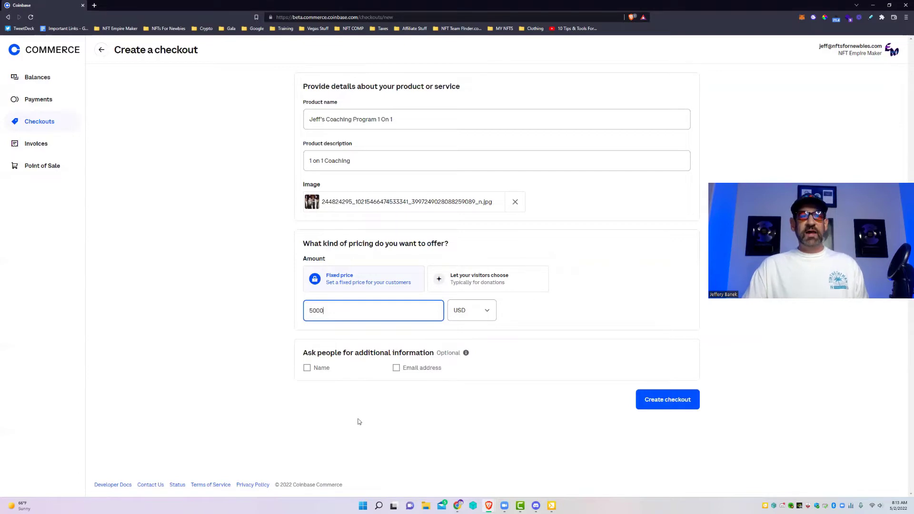
click(479, 315)
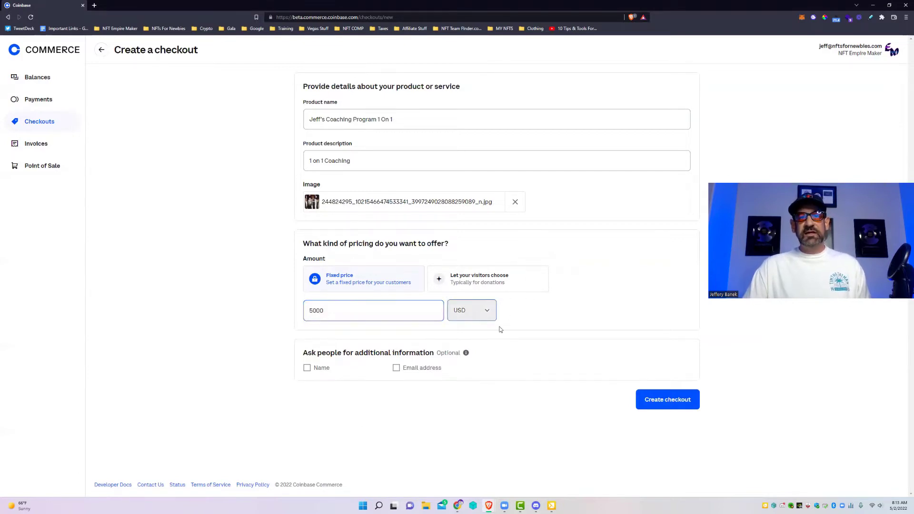
scroll(471, 423, down, 2)
scroll(469, 412, up, 3)
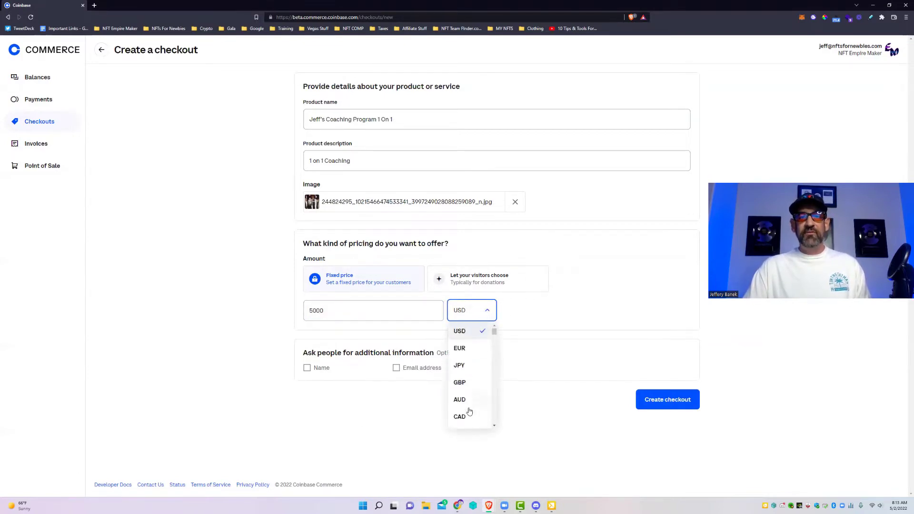
click(469, 332)
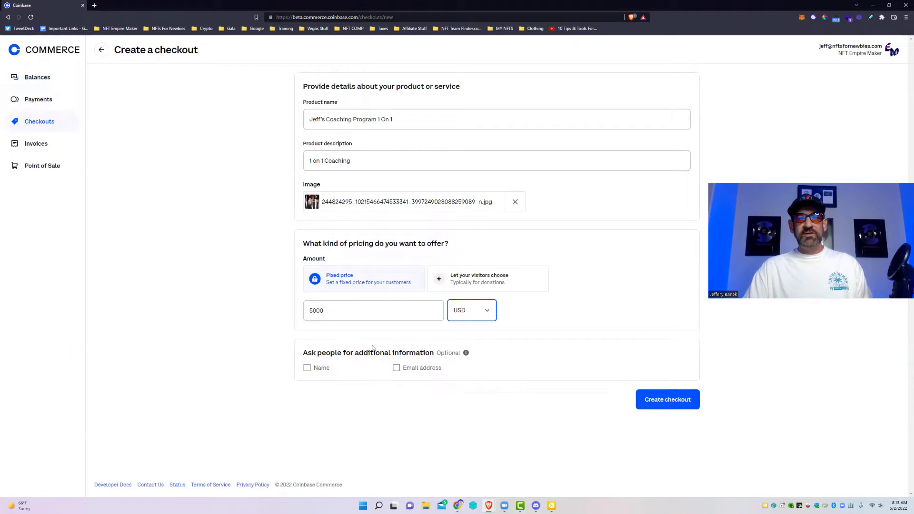
mouse_move(463, 359)
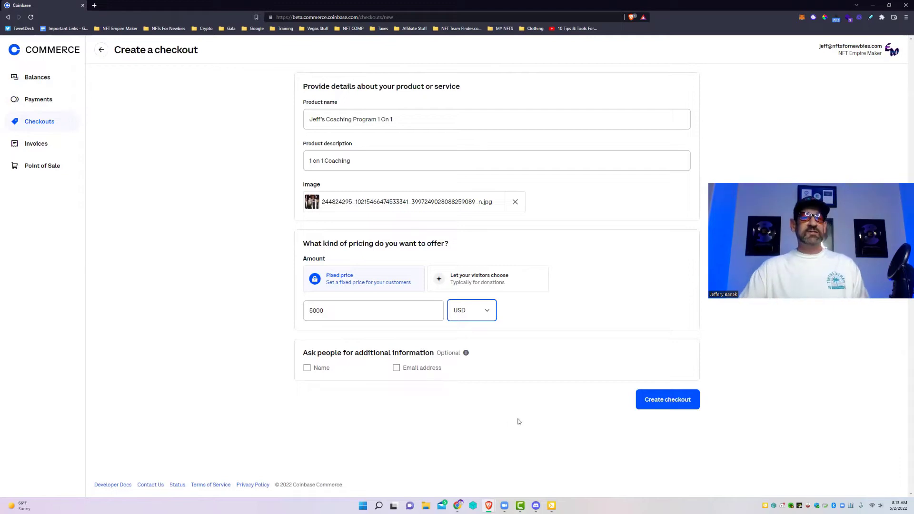
Step: Create the checkout, copy its share link and select the website embed code
click(673, 400)
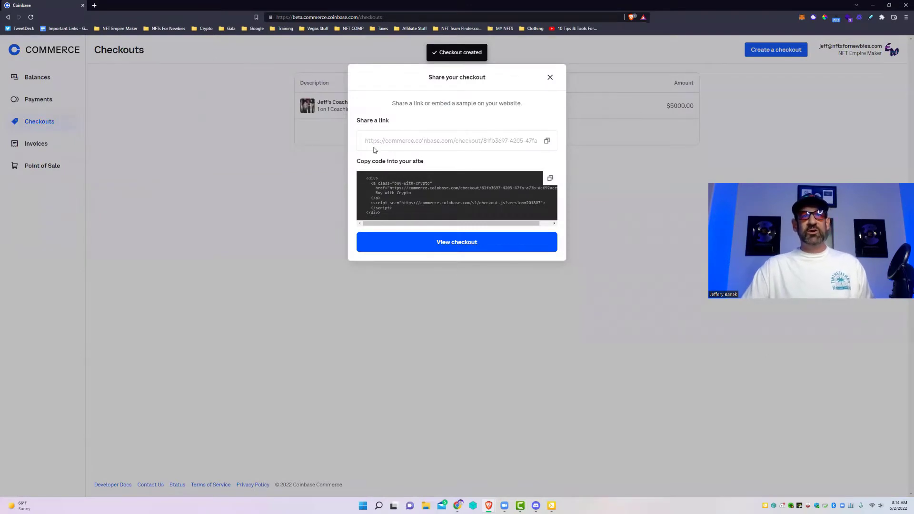
click(546, 141)
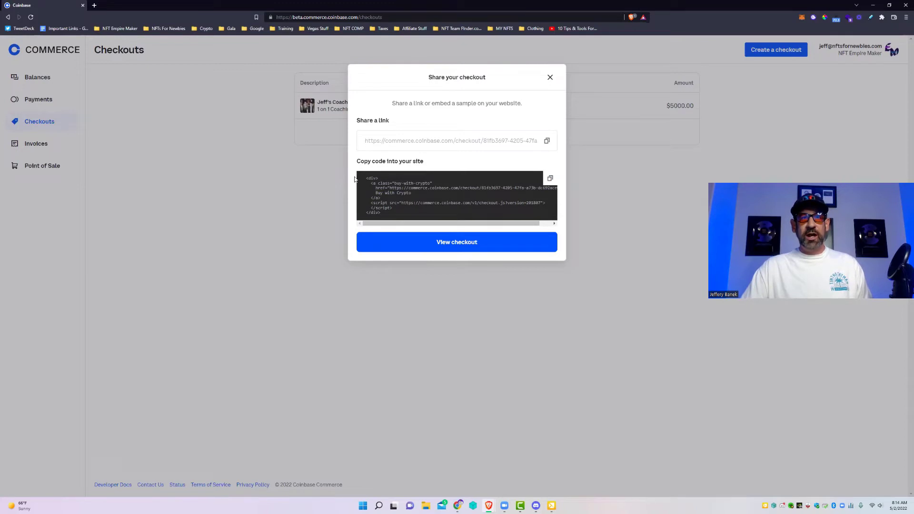
drag(366, 178, 433, 219)
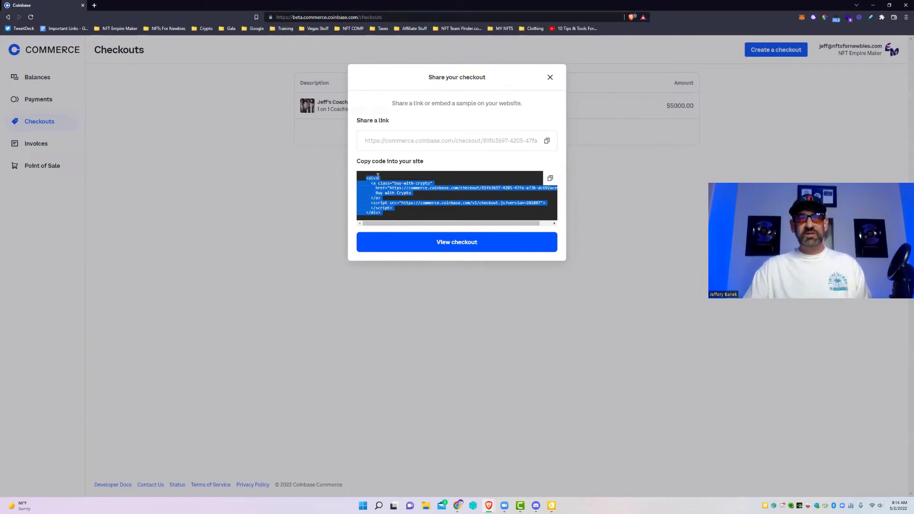
click(447, 249)
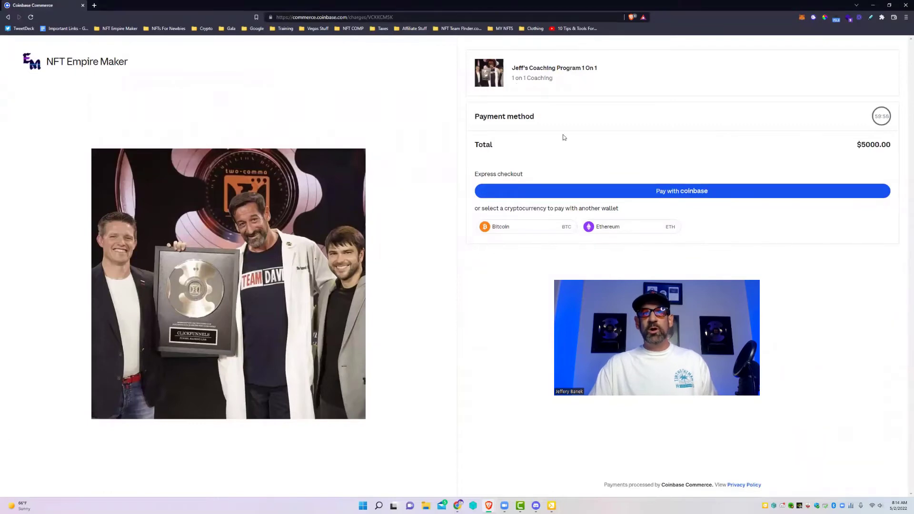
mouse_move(878, 118)
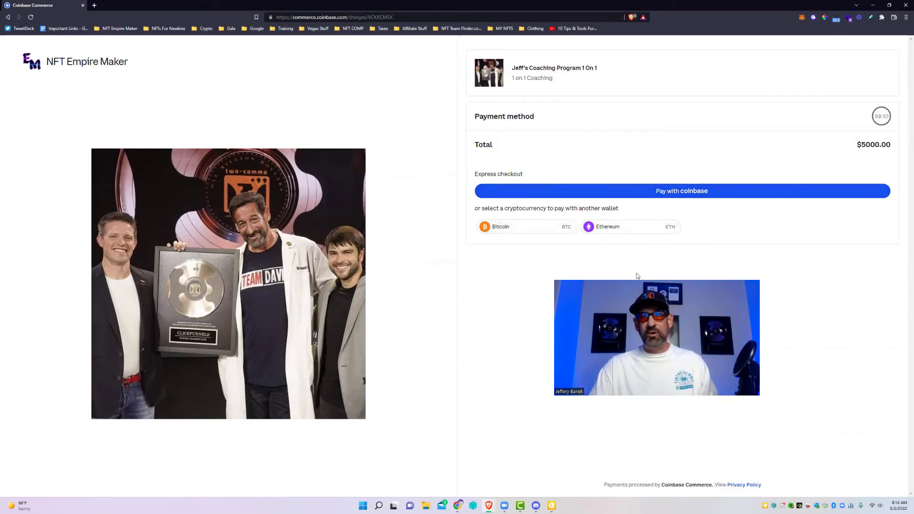
click(505, 230)
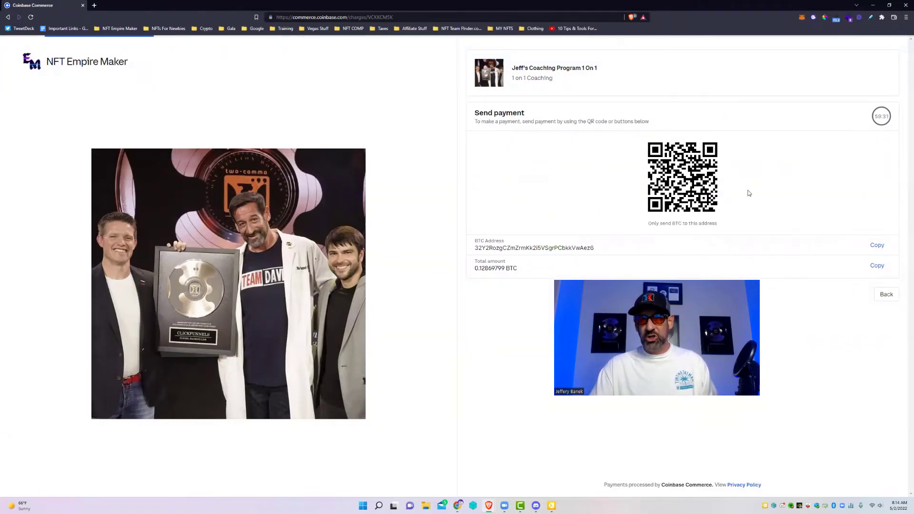
click(877, 245)
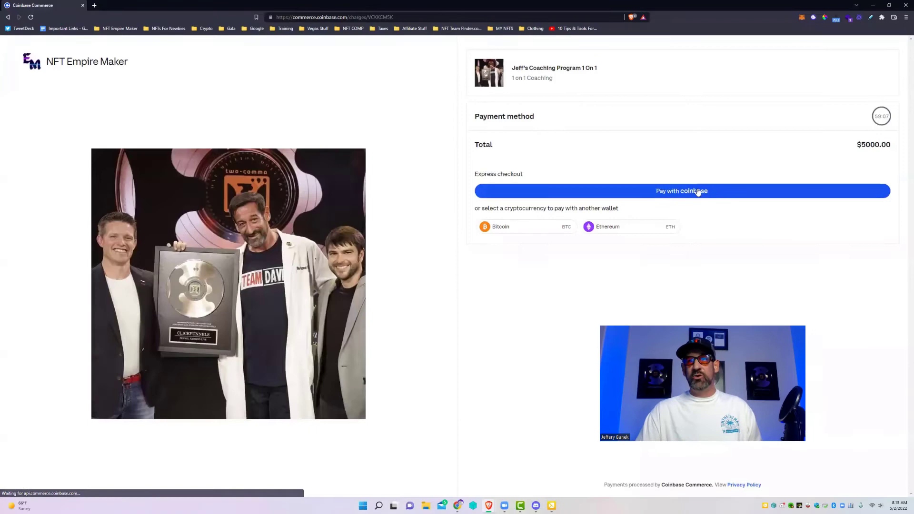
click(698, 191)
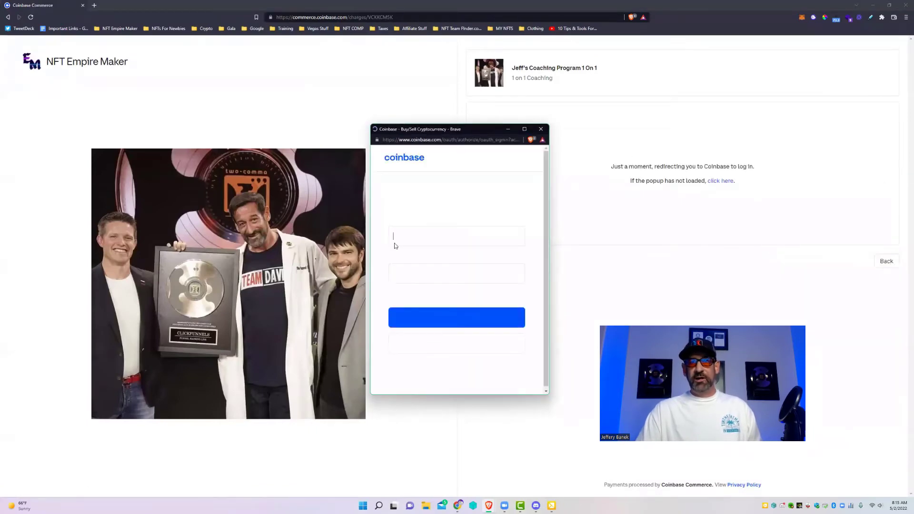
click(541, 129)
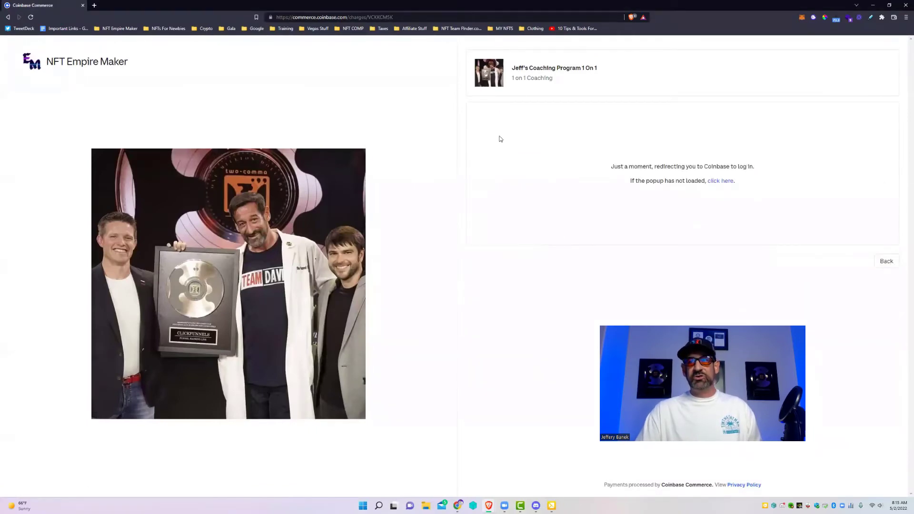
click(885, 262)
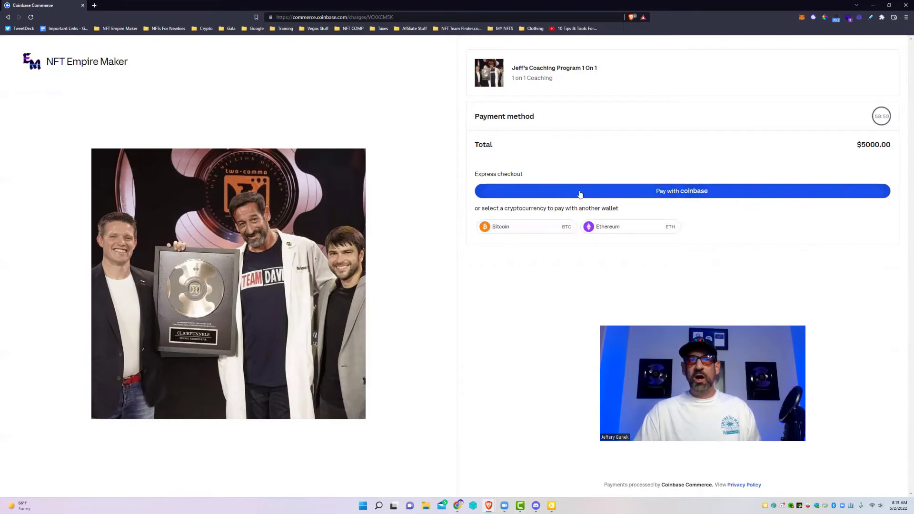
Step: Close the Share dialog and open account Settings from the account menu
click(8, 17)
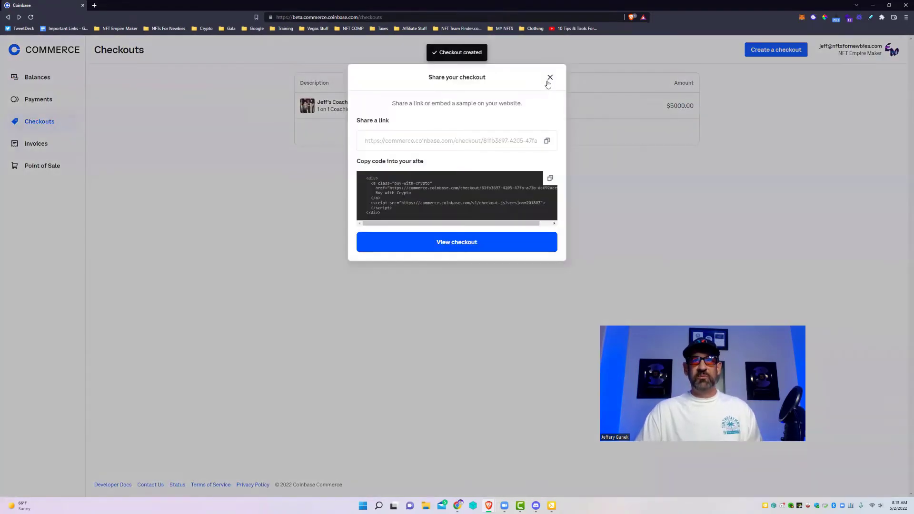
click(549, 78)
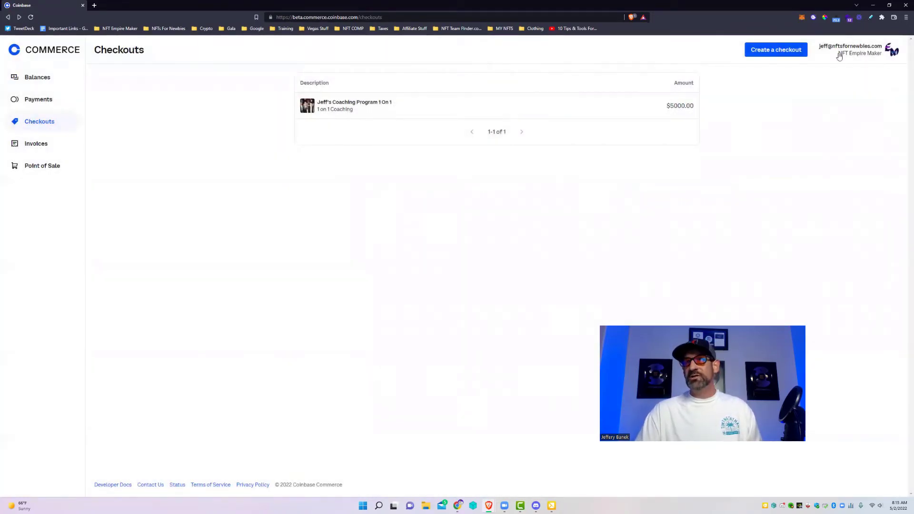
click(870, 53)
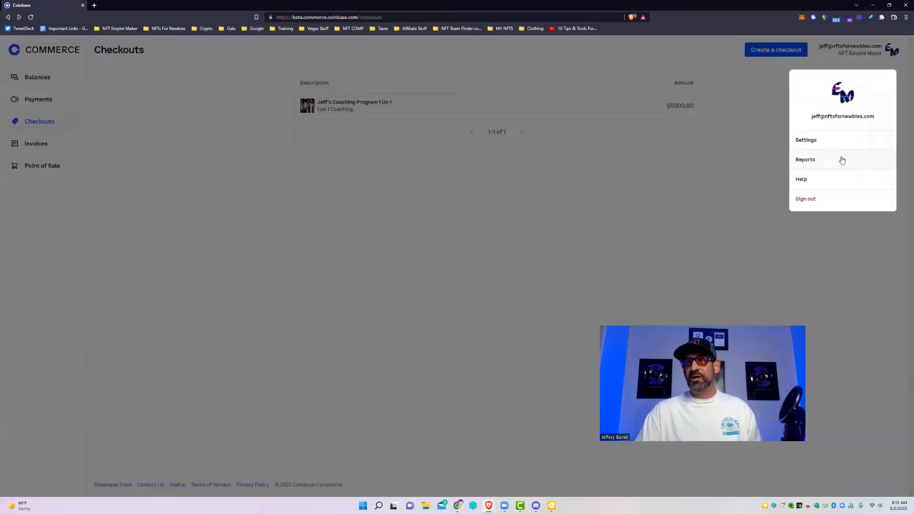
click(817, 141)
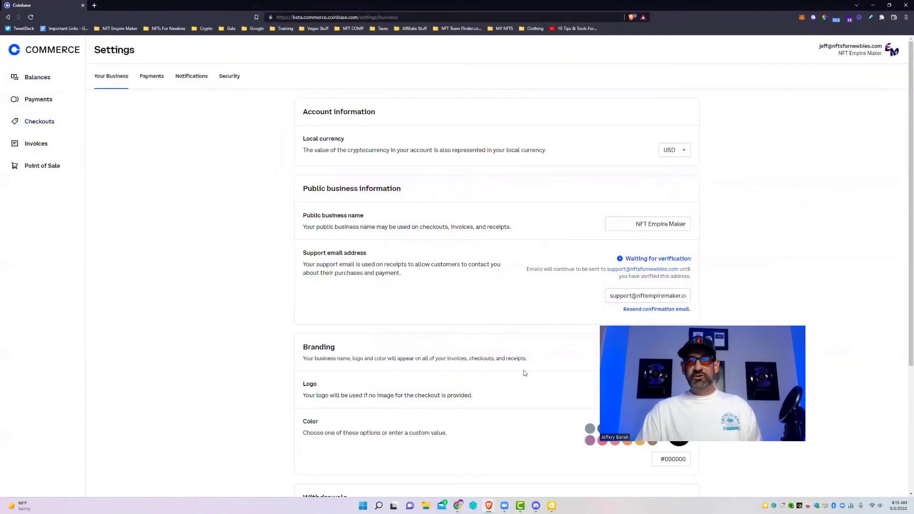
scroll(590, 285, down, 4)
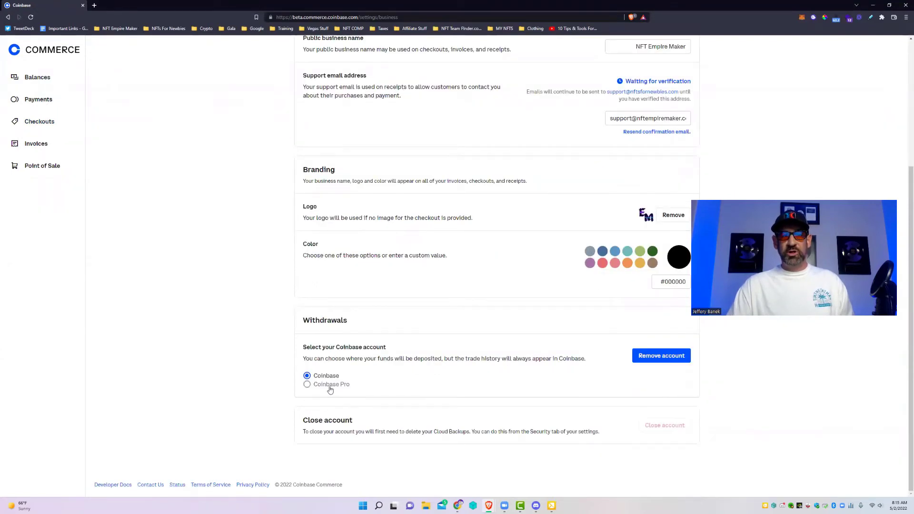
scroll(220, 148, up, 4)
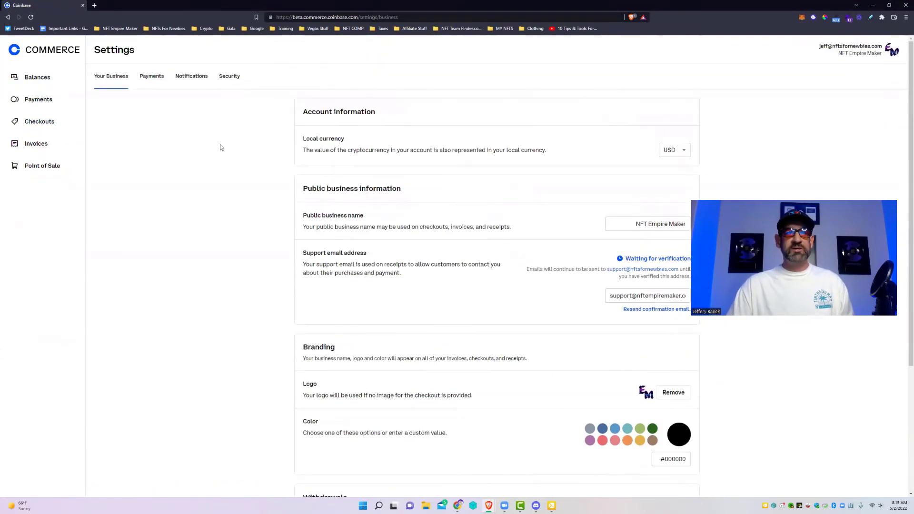
Step: Review the Payments settings' thresholds and cryptocurrencies, then move to Notifications settings
click(152, 76)
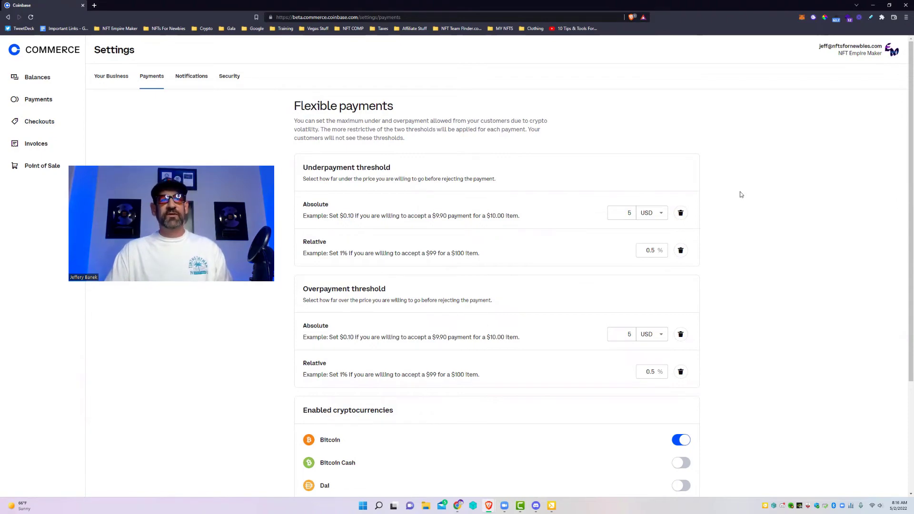
scroll(762, 209, down, 1)
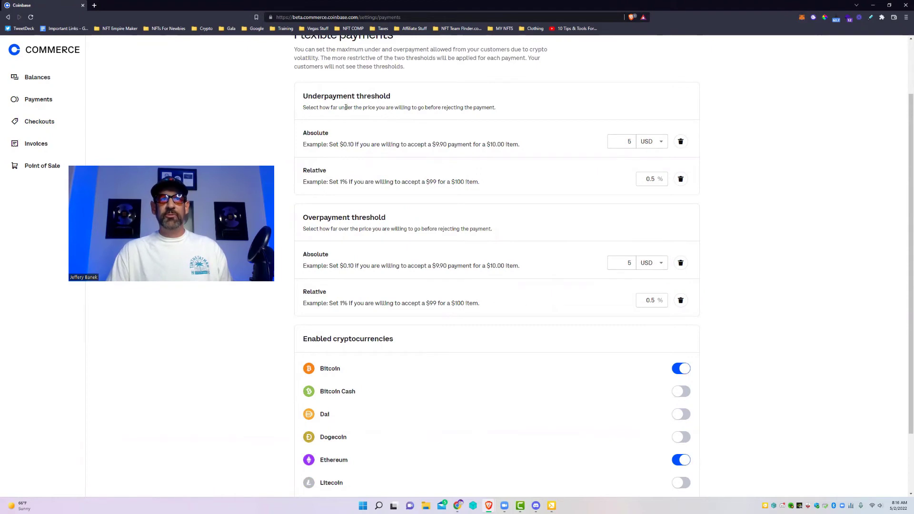
scroll(612, 238, down, 2)
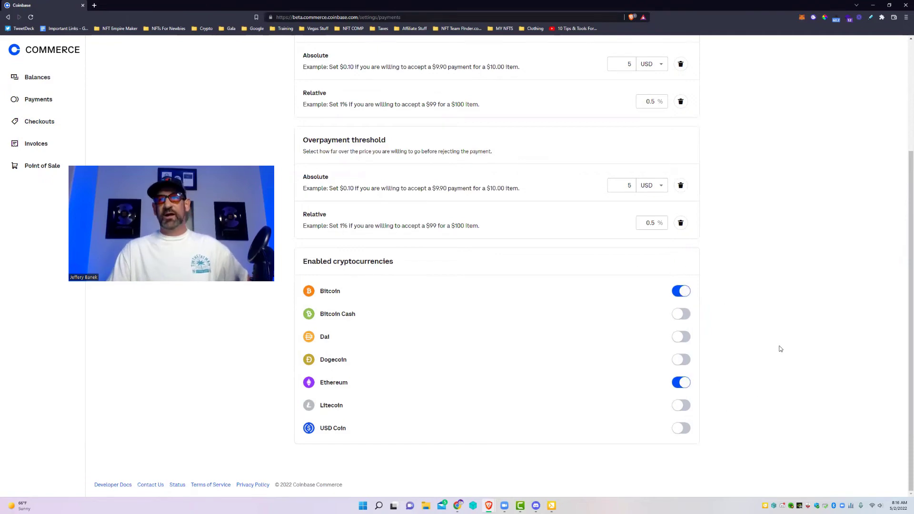
scroll(773, 340, up, 3)
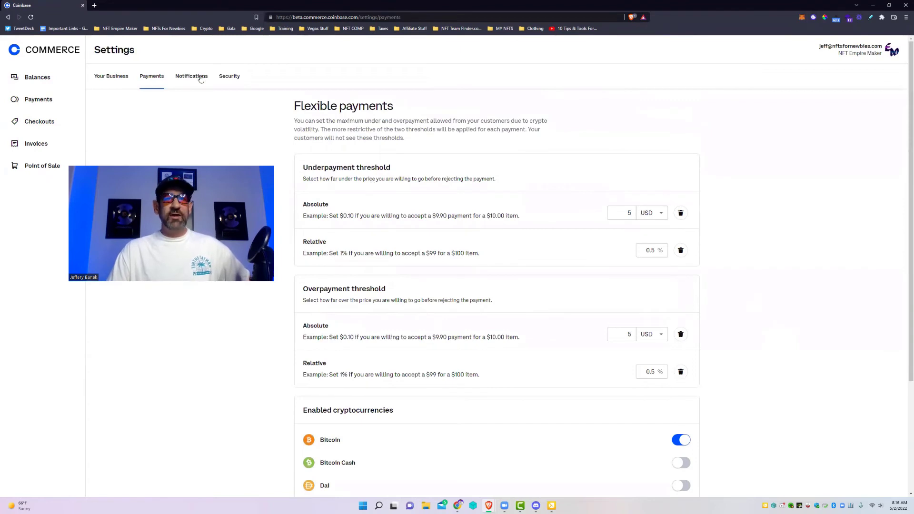
click(191, 76)
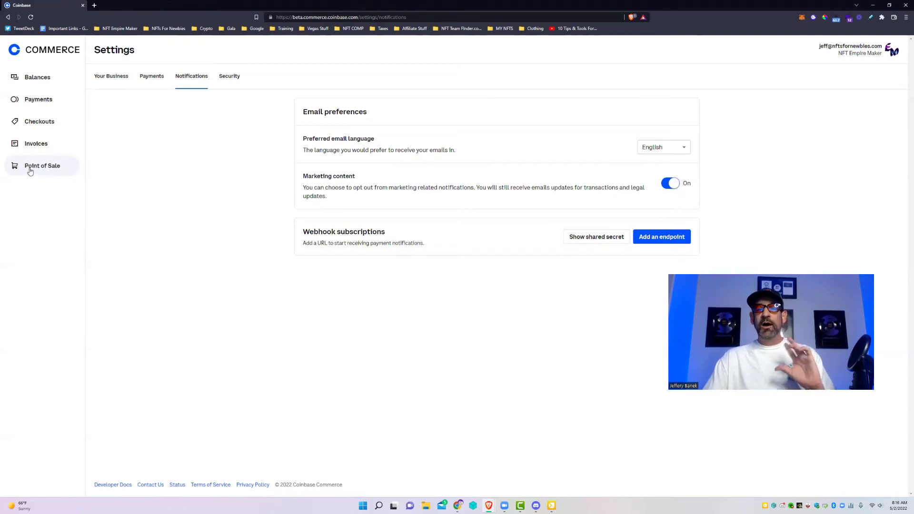
Step: Copy the pairing code from the Point of Sale page
click(40, 170)
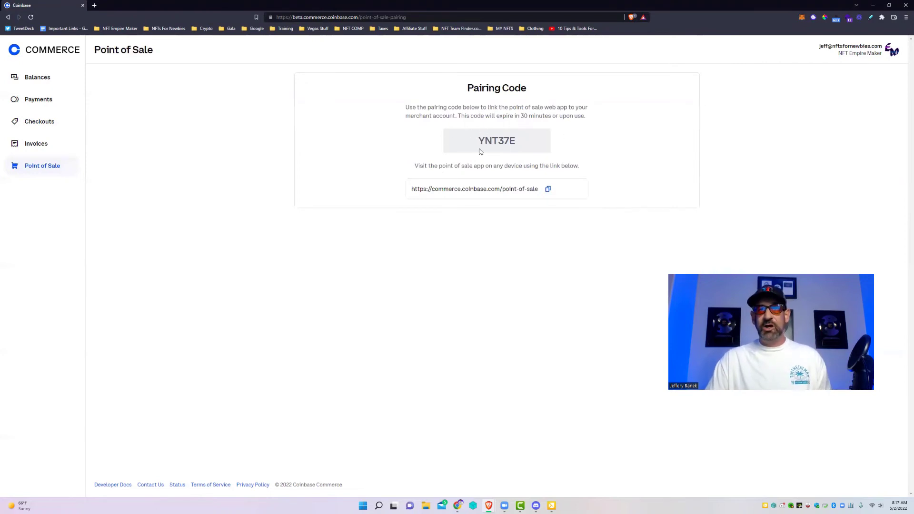
drag(458, 116, 586, 117)
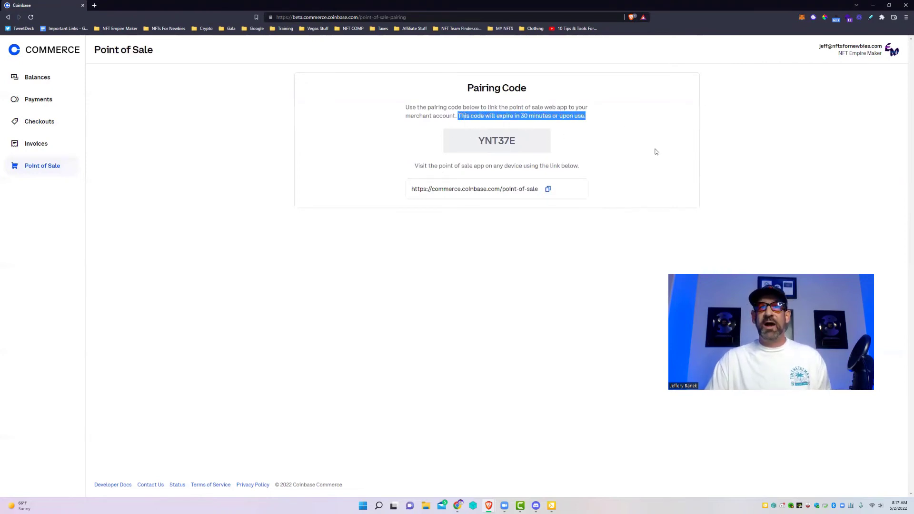
drag(520, 141, 461, 141)
right_click(513, 141)
click(528, 146)
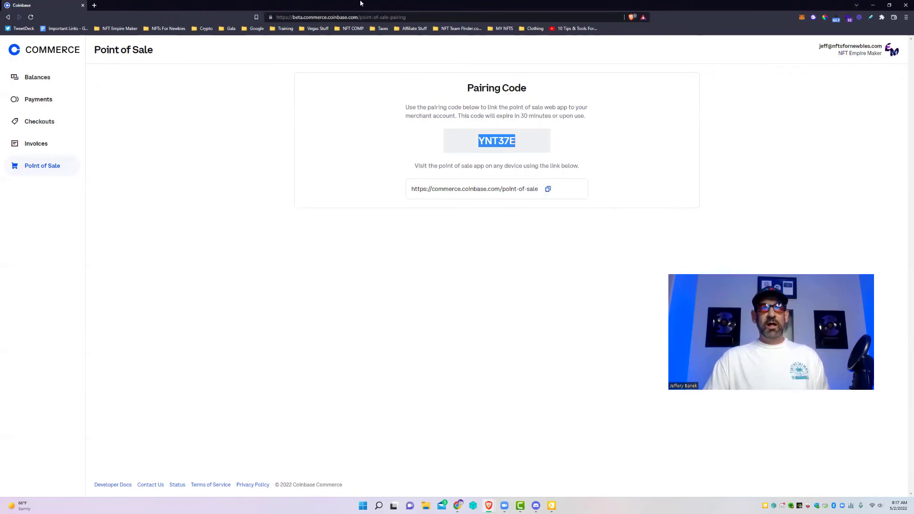
Step: Load the point-of-sale app in a new tab and confirm the pairing code
click(93, 6)
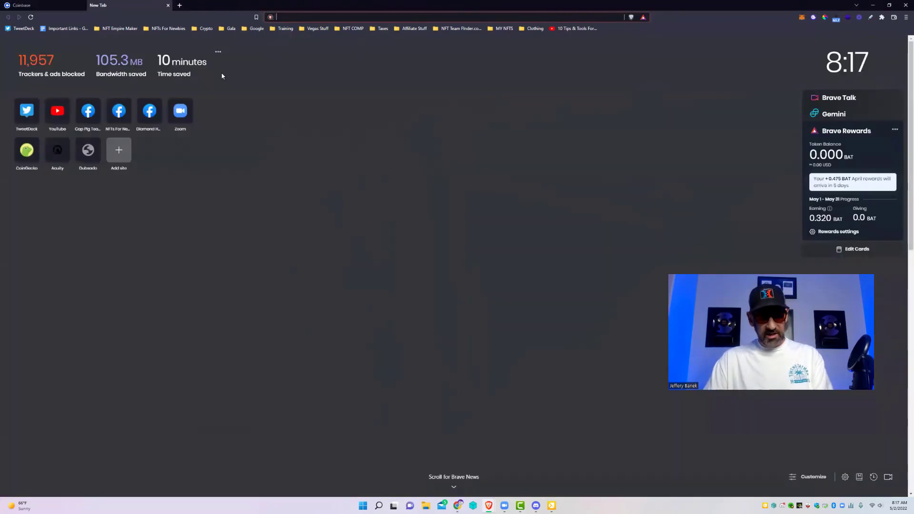
key(ctrl+v)
key(Return)
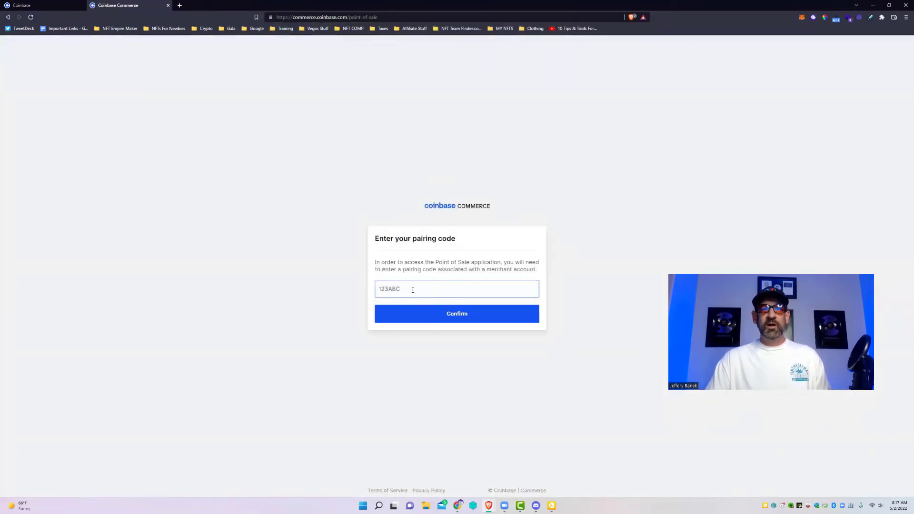
click(410, 288)
key(ctrl+v)
key(ctrl+a)
text(YNT37E)
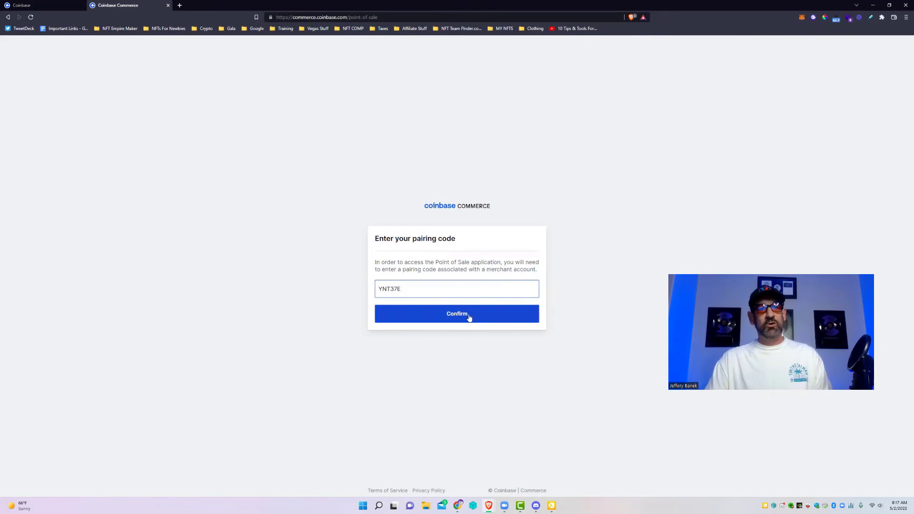
click(474, 315)
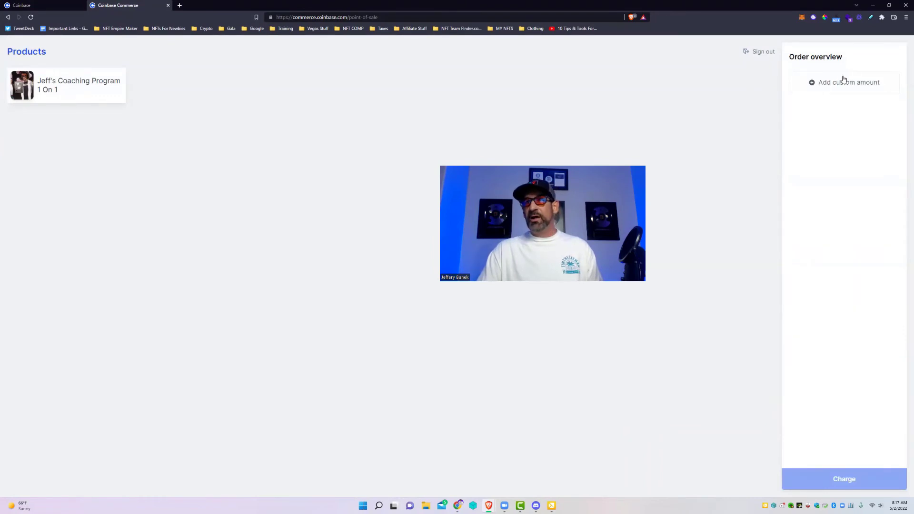
Step: Add the coaching program to the order, charge 5000.00 USD and request payment in Bitcoin
click(60, 91)
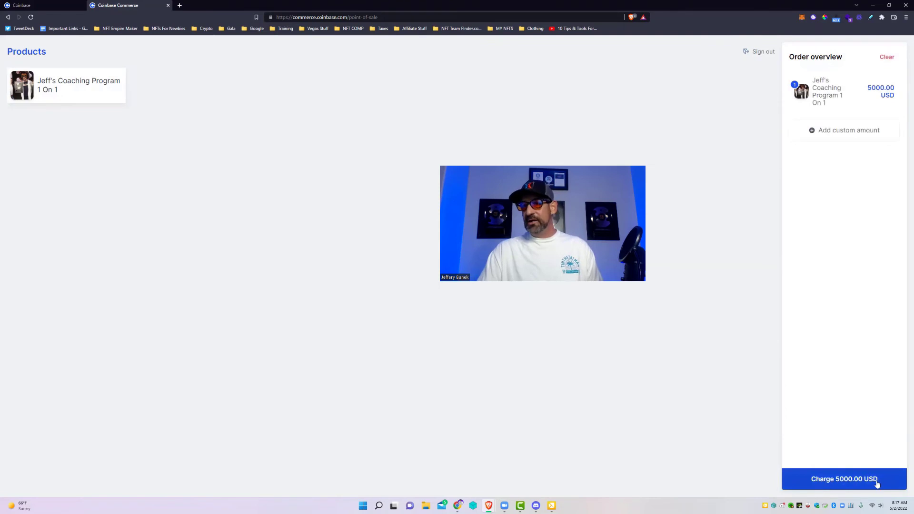
click(887, 58)
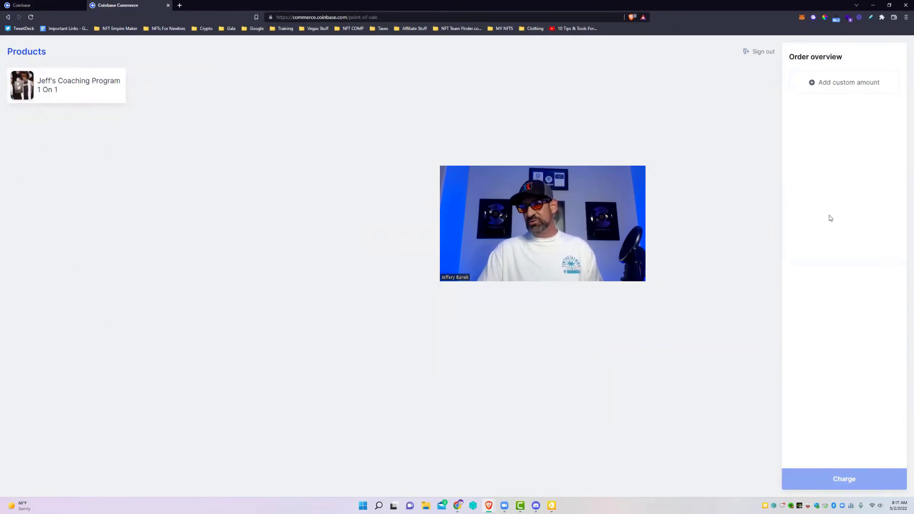
click(53, 85)
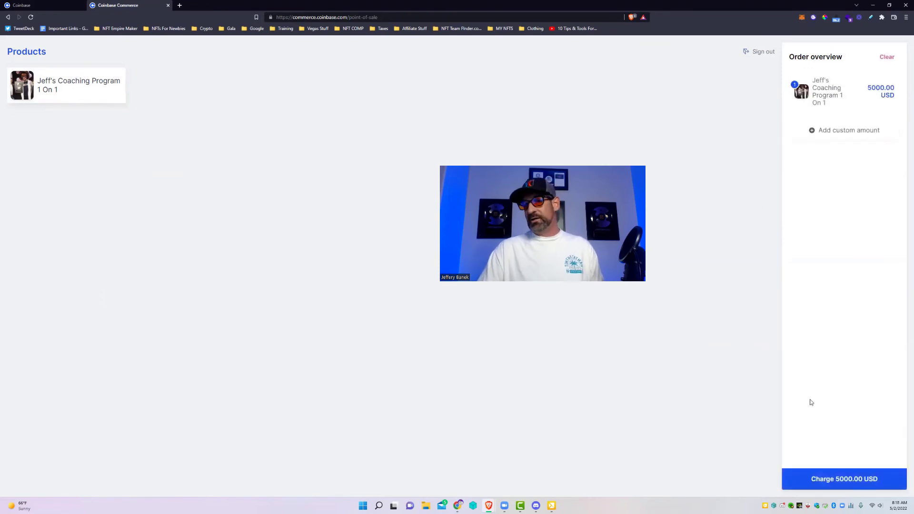
click(848, 480)
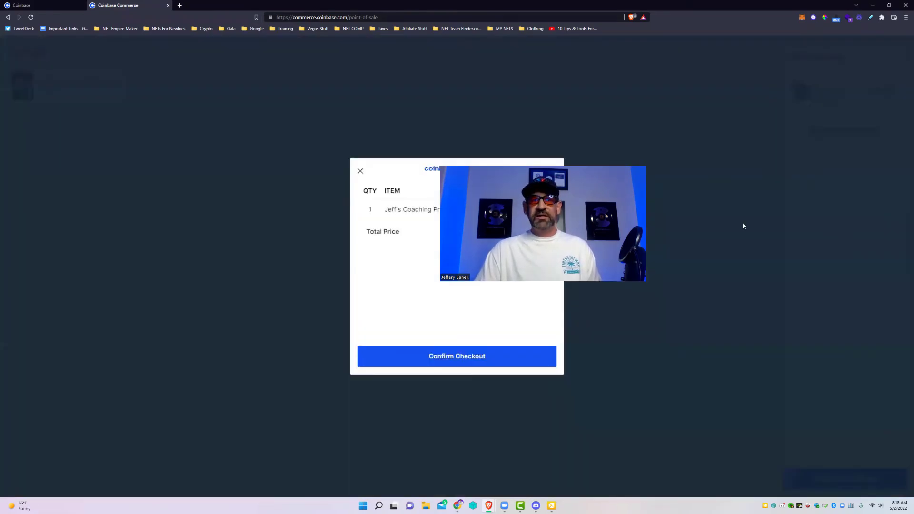
click(475, 362)
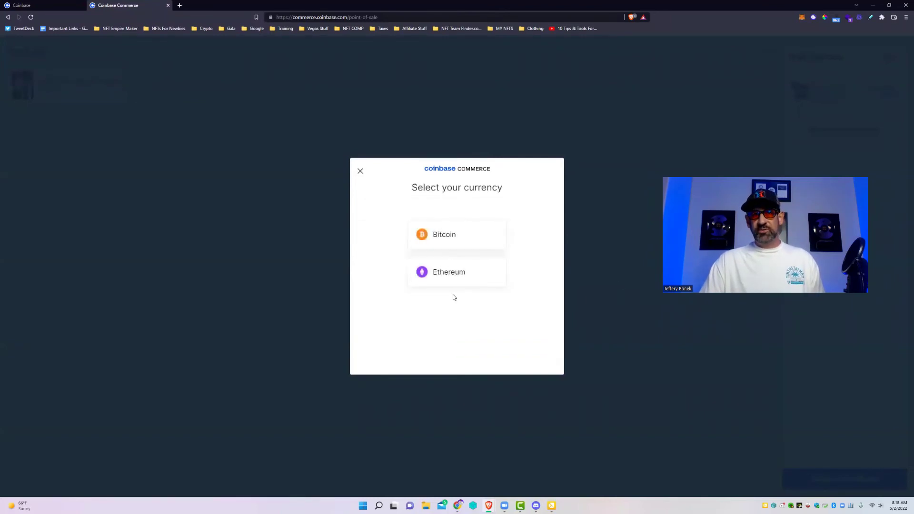
click(451, 233)
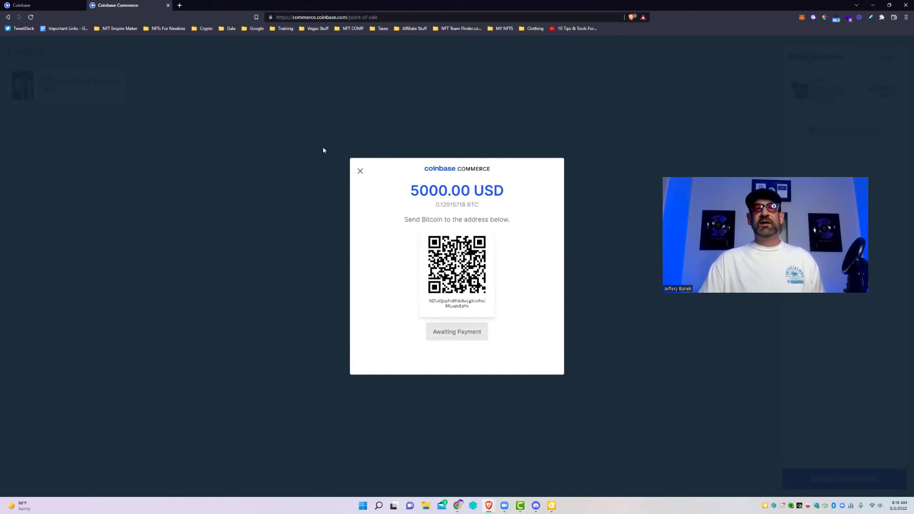
click(360, 171)
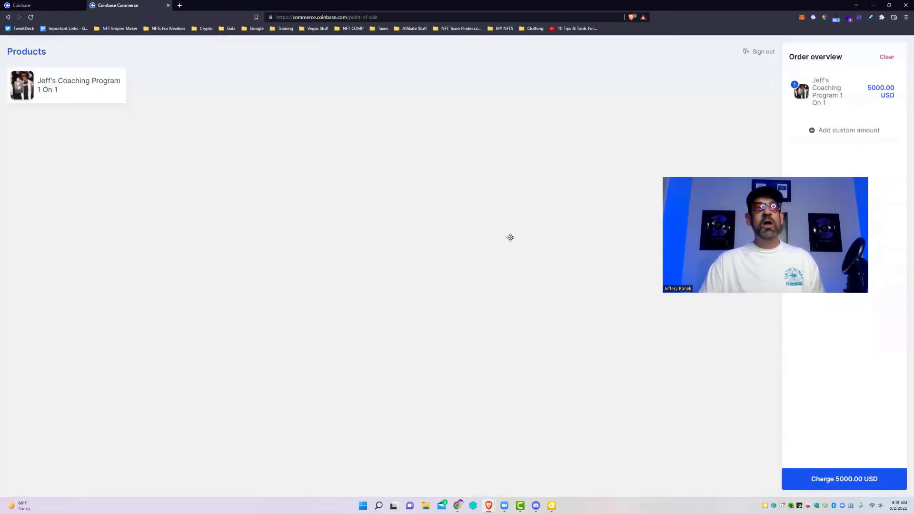